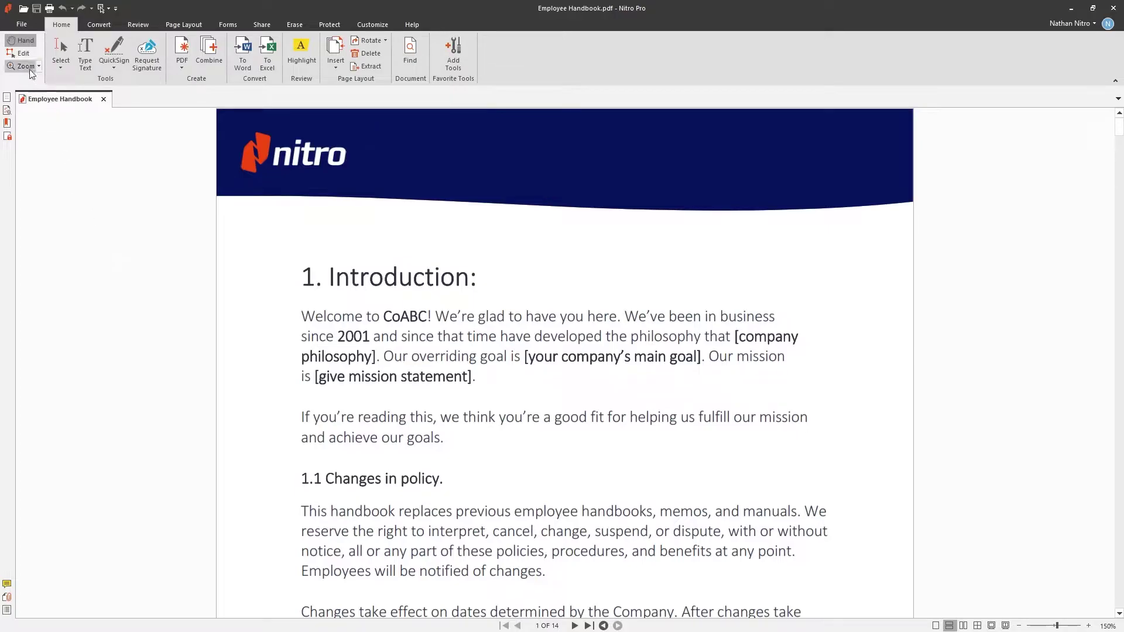
# Enter Edit mode and select, then deselect, the introduction page's text and image blocks.
pyautogui.click(22, 53)
pyautogui.moveTo(238, 243); pyautogui.dragTo(949, 604)
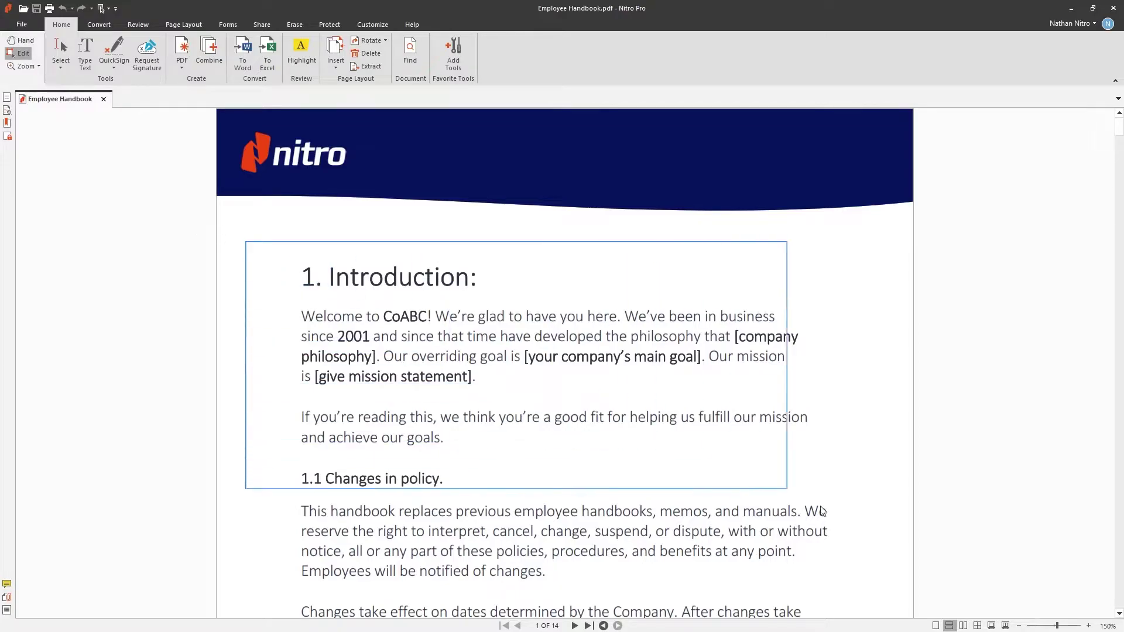
pyautogui.click(879, 438)
pyautogui.scroll(-1, 879, 437)
pyautogui.scroll(-2, 879, 438)
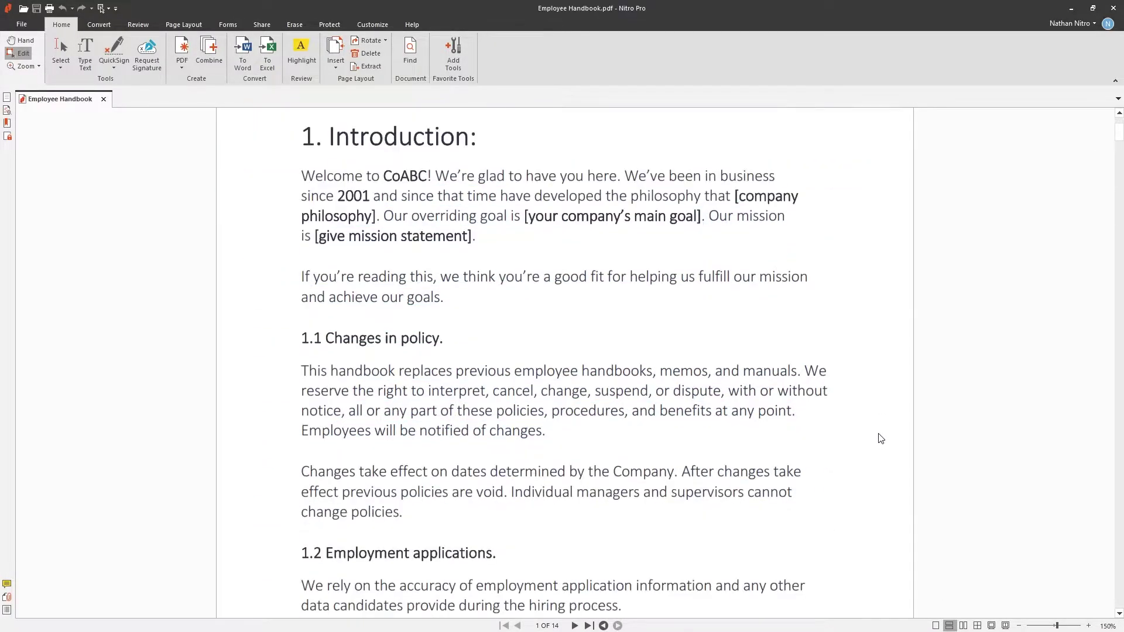
pyautogui.scroll(-3, 880, 437)
pyautogui.scroll(-3, 879, 438)
pyautogui.scroll(-2, 880, 437)
pyautogui.scroll(-1, 879, 438)
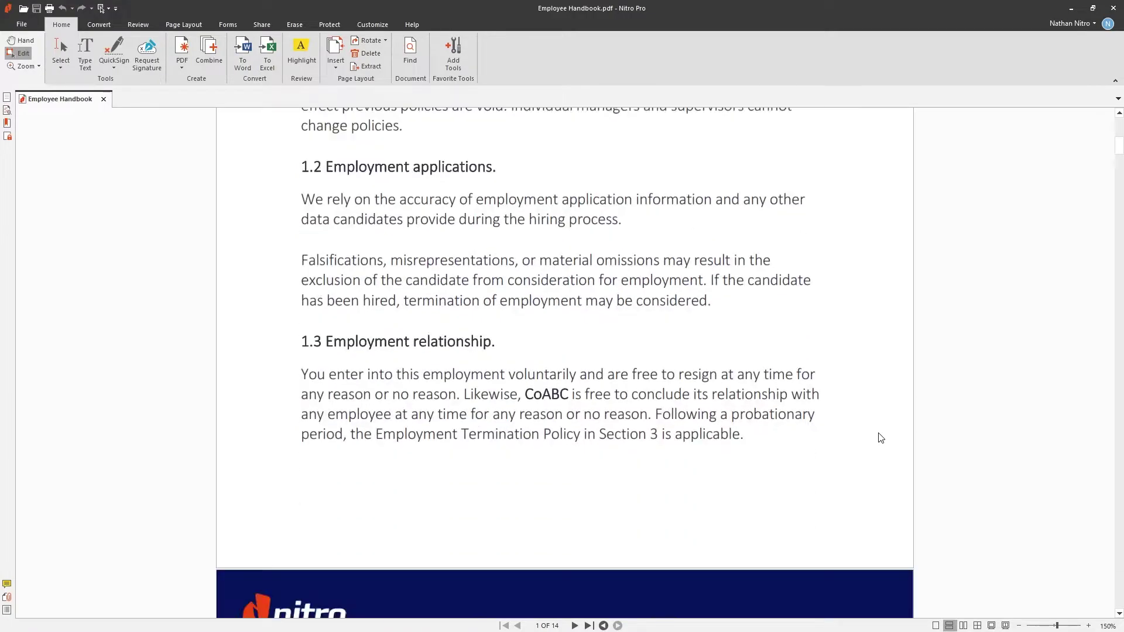
pyautogui.scroll(-3, 879, 436)
pyautogui.scroll(-4, 880, 433)
pyautogui.scroll(-2, 879, 433)
pyautogui.scroll(-5, 879, 430)
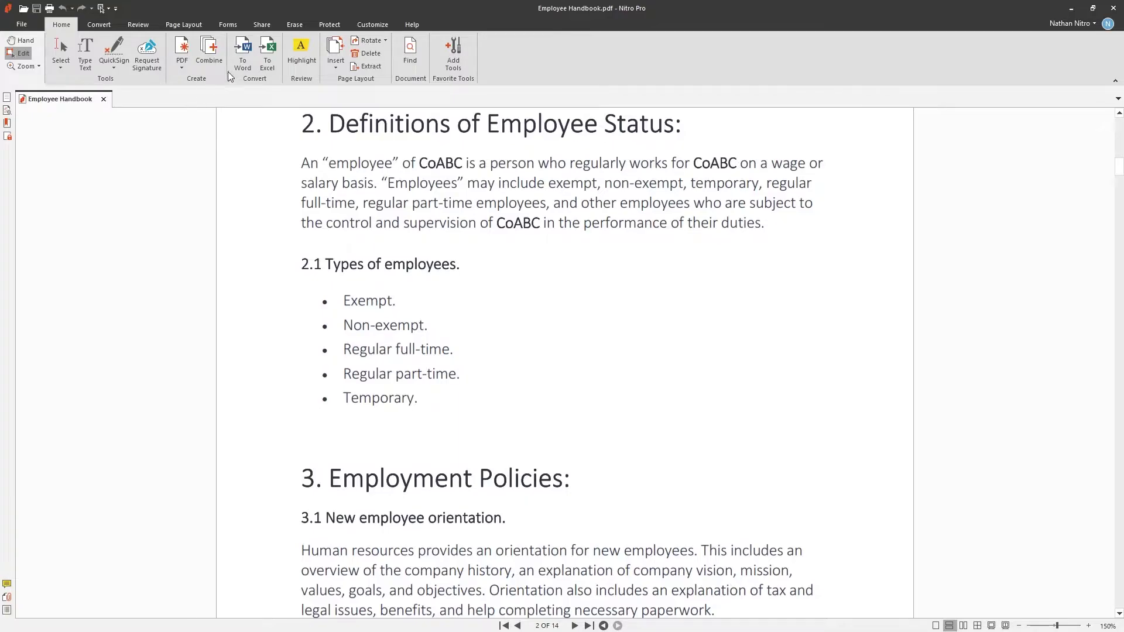
# Set up a To Word conversion of the handbook with all 14 pages selected.
pyautogui.click(244, 59)
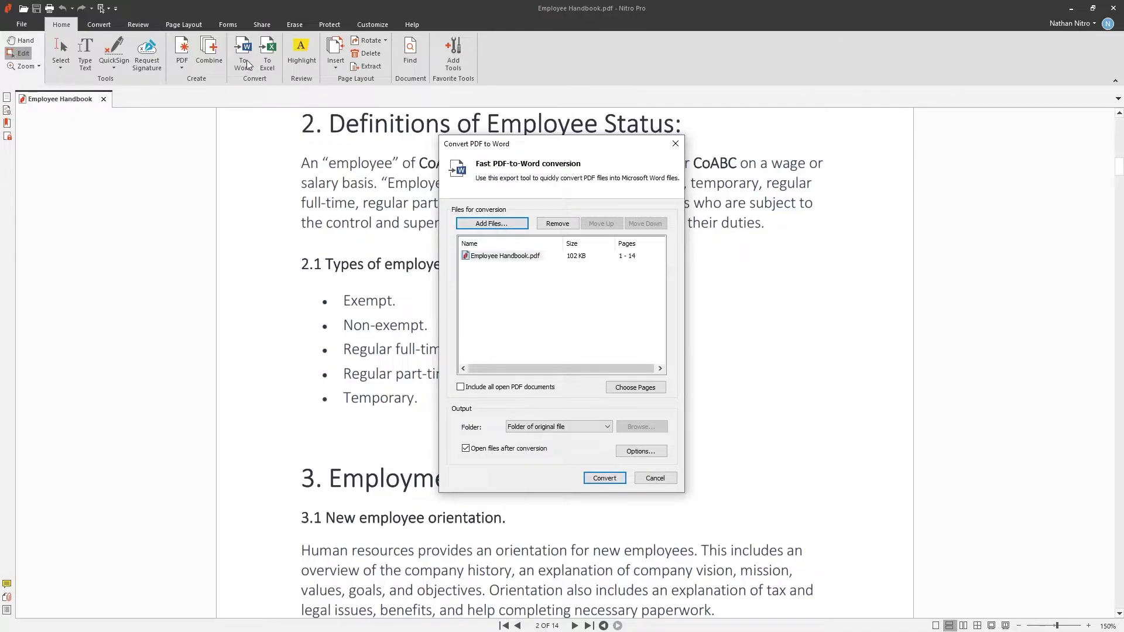
pyautogui.click(626, 385)
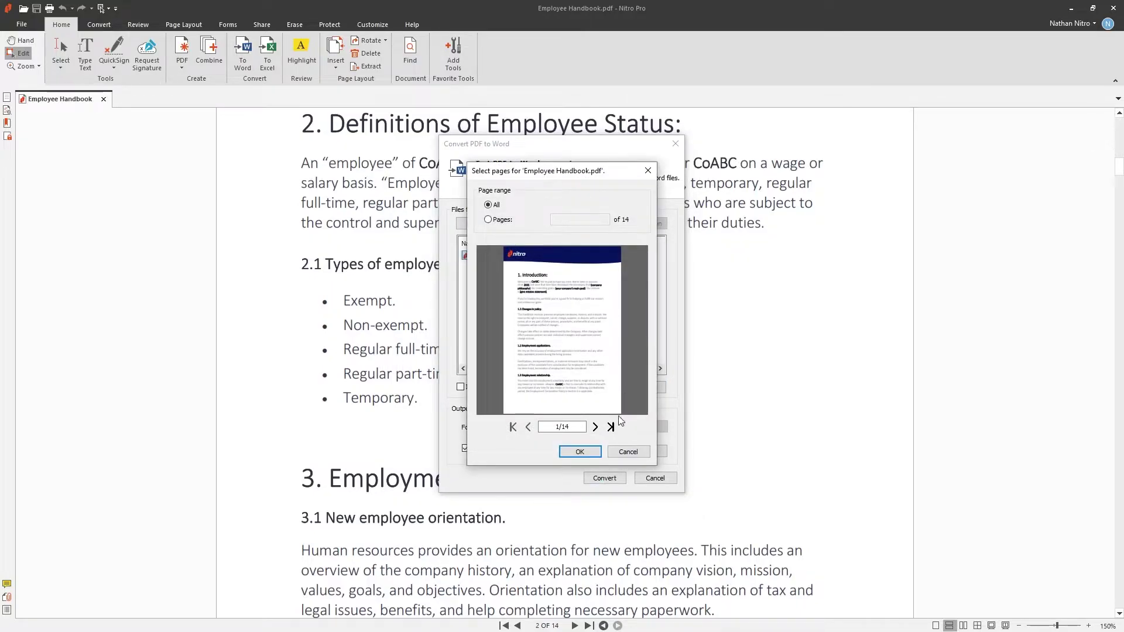
pyautogui.click(621, 453)
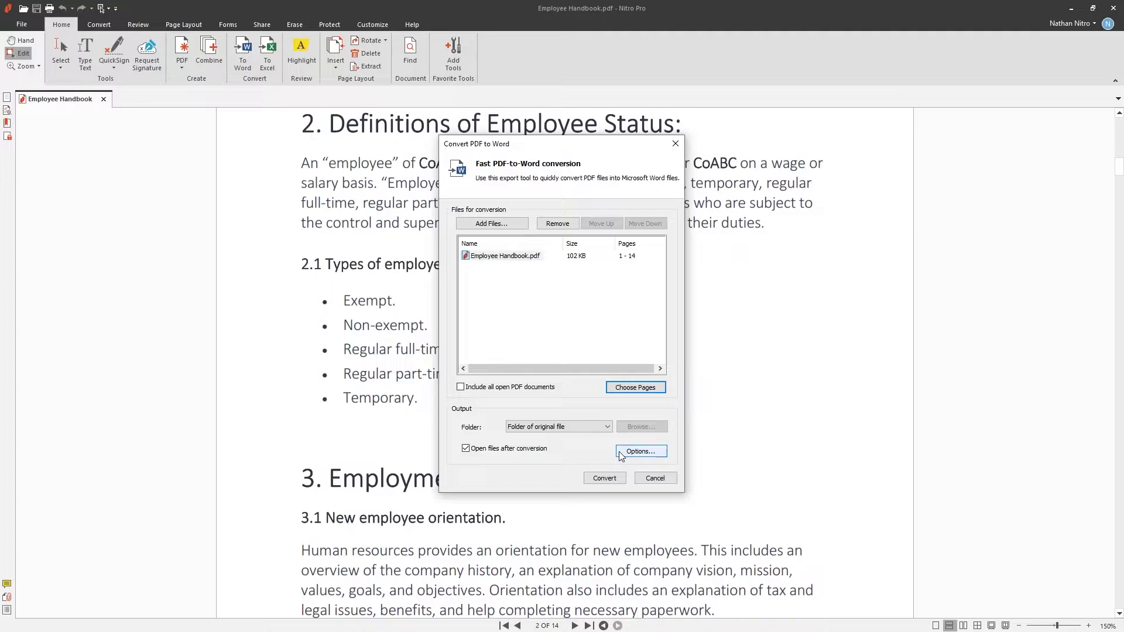
# Review the header/footer, image anchoring, page layout and table conversion preferences.
pyautogui.click(658, 453)
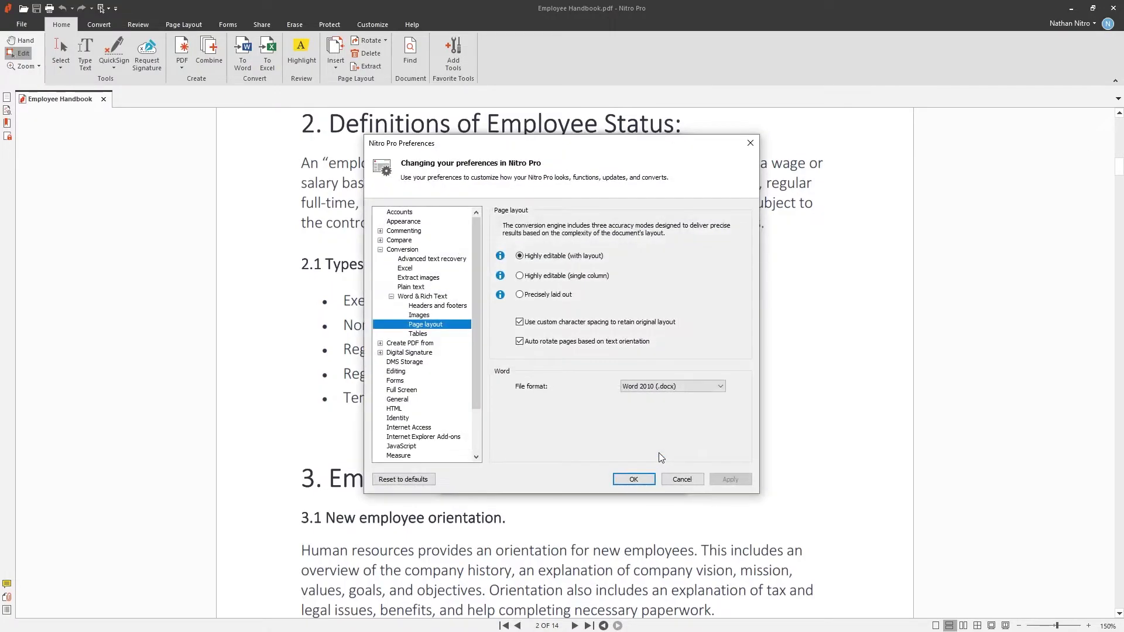
pyautogui.click(440, 307)
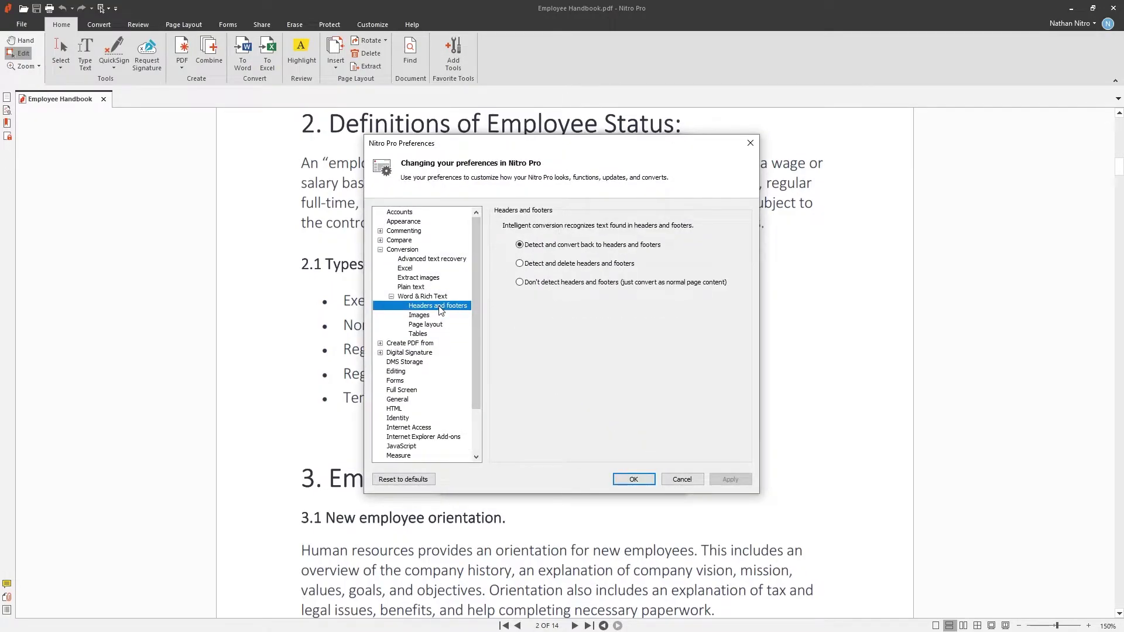
pyautogui.click(437, 316)
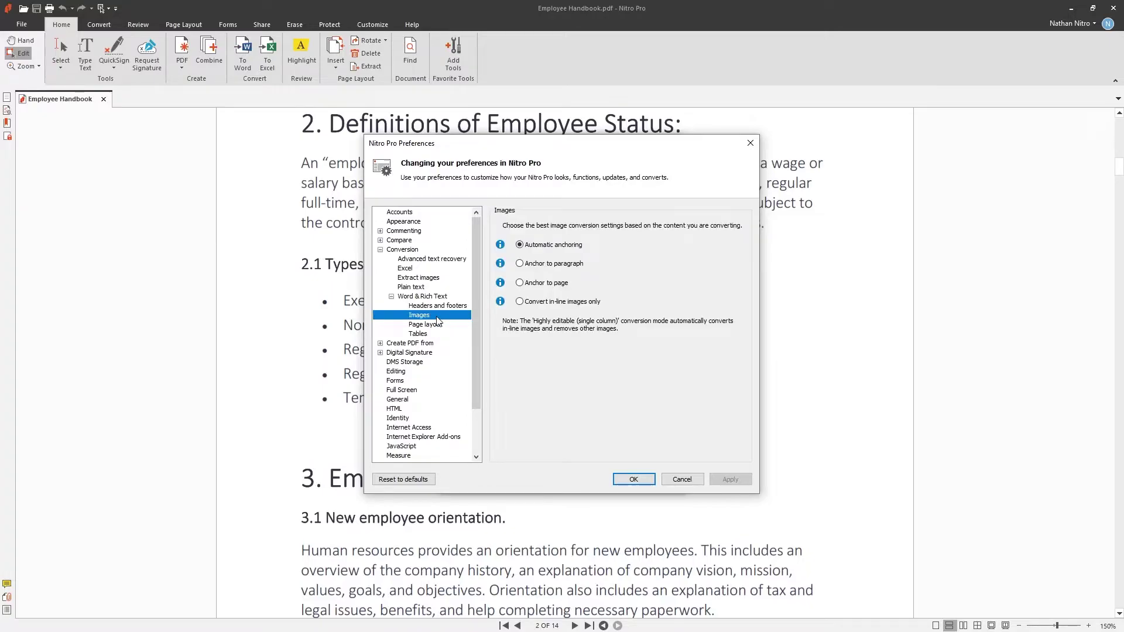
pyautogui.click(440, 325)
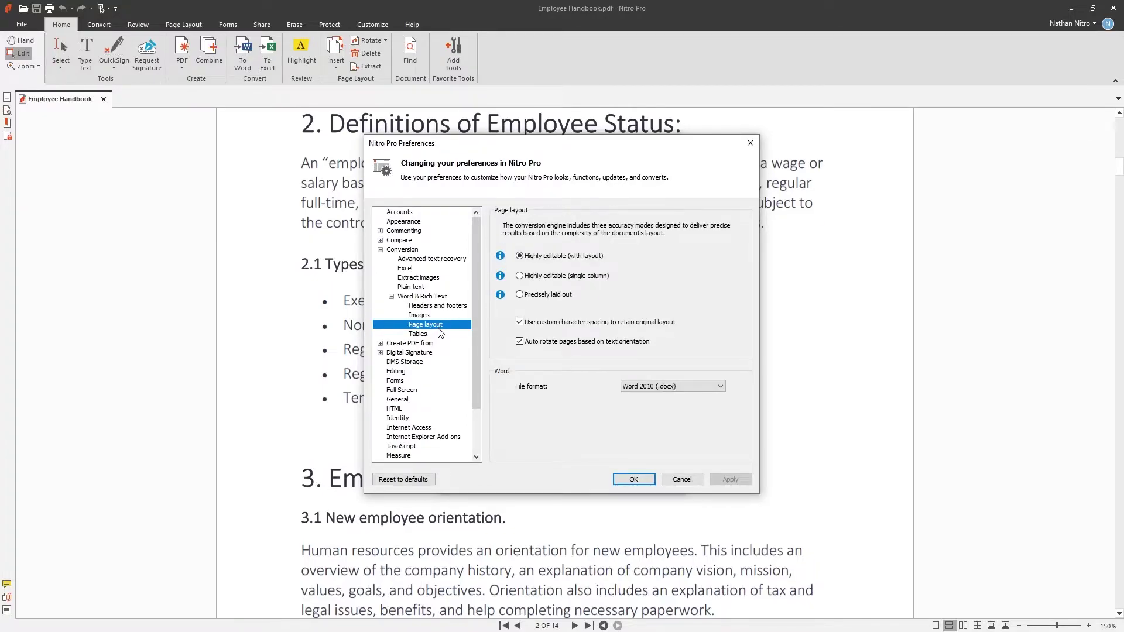
pyautogui.click(440, 336)
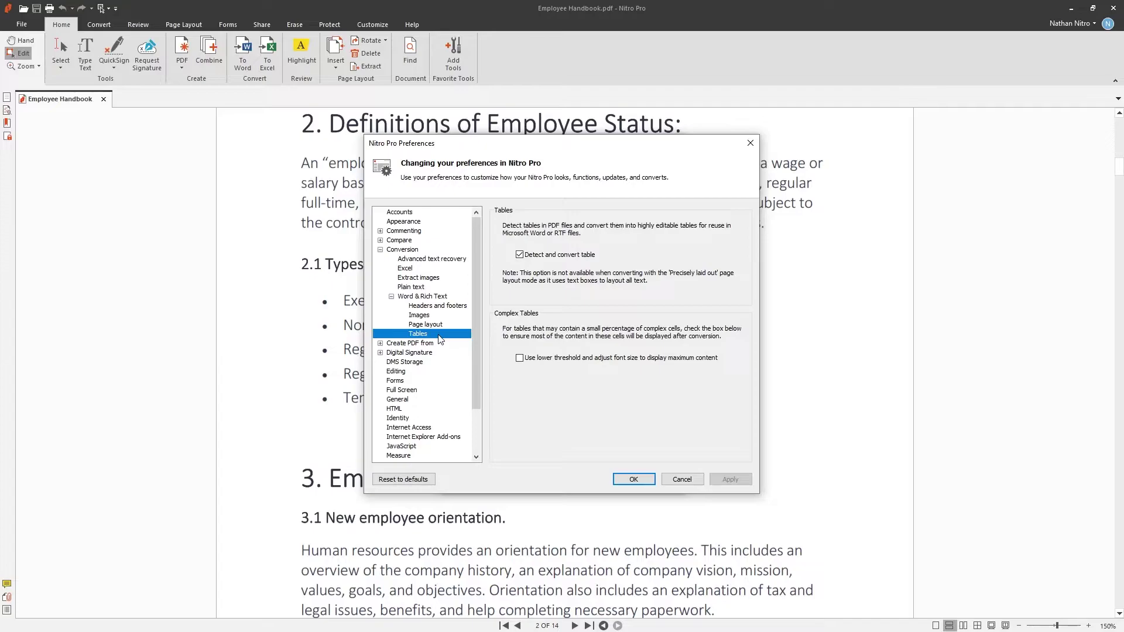
# Keep the preferences and convert the handbook to Word, overwriting the existing file.
pyautogui.click(634, 481)
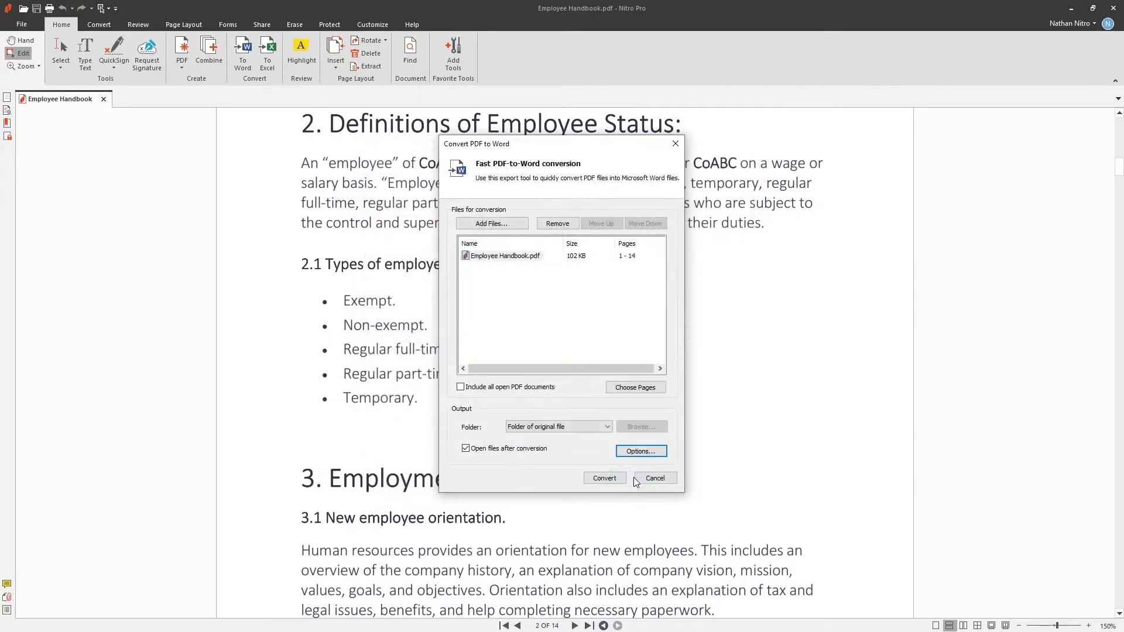
pyautogui.click(594, 479)
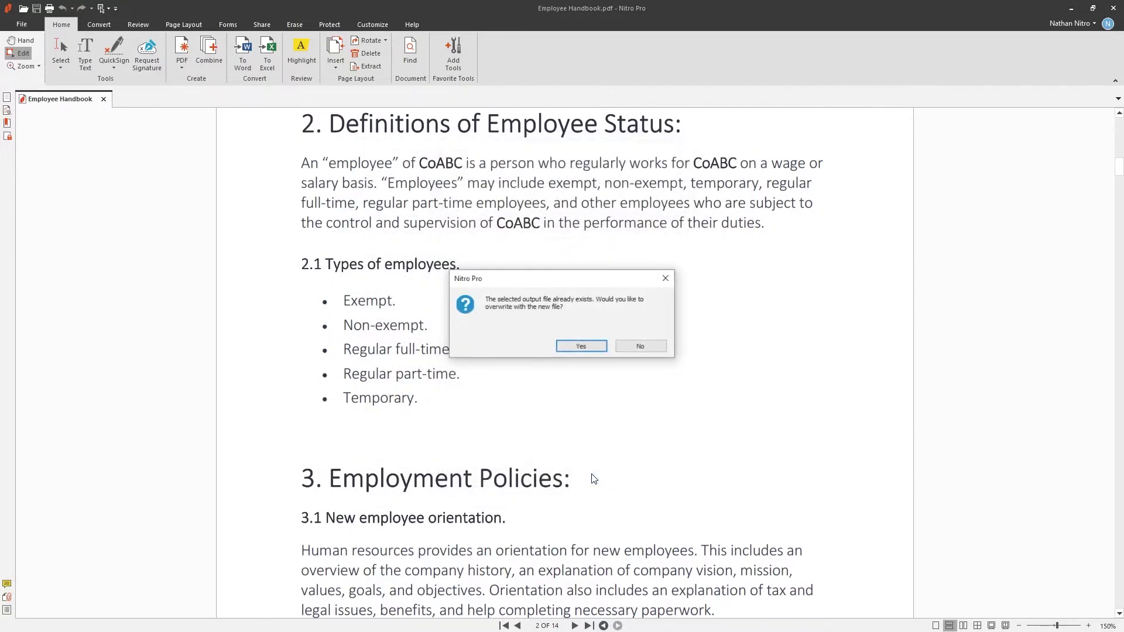
pyautogui.click(581, 347)
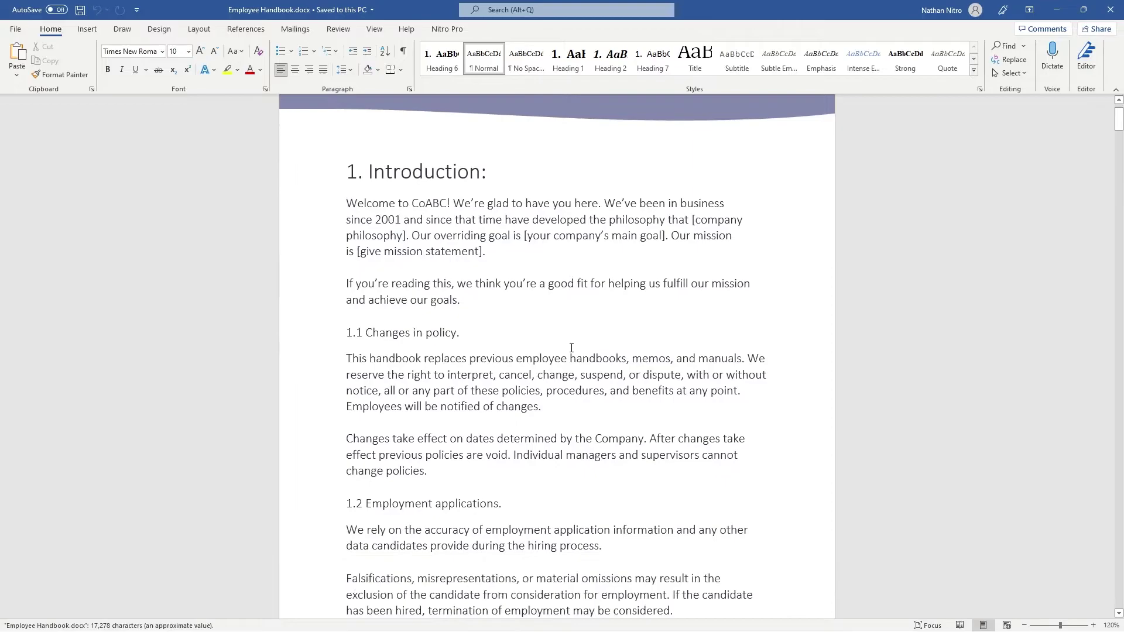
# Replace all CoABC with My Company, then place the cursor after 'benefit them.'.
pyautogui.click(1009, 60)
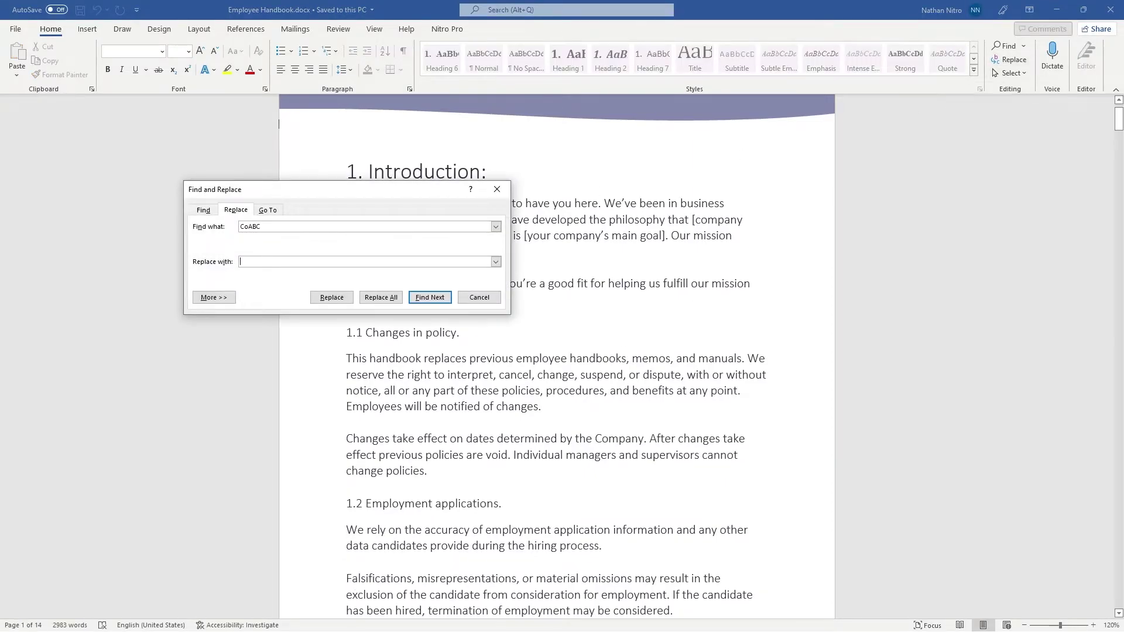
pyautogui.write('My Company')
pyautogui.click(382, 296)
pyautogui.press('Return')
pyautogui.click(480, 297)
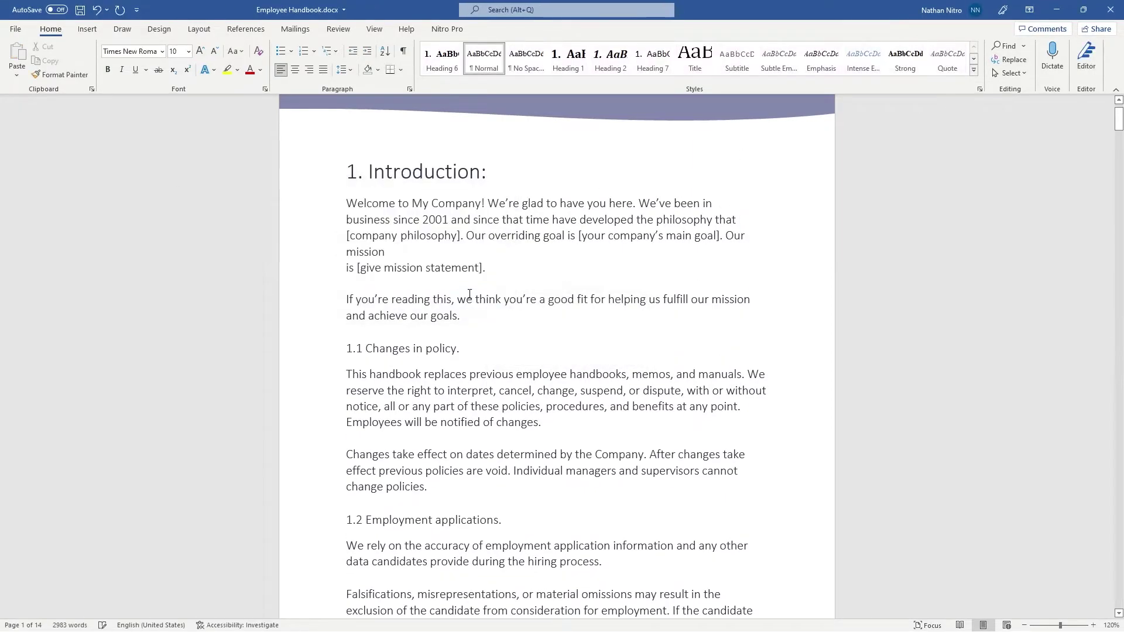
pyautogui.scroll(-5, 470, 294)
pyautogui.scroll(-10, 482, 392)
pyautogui.scroll(-10, 482, 392)
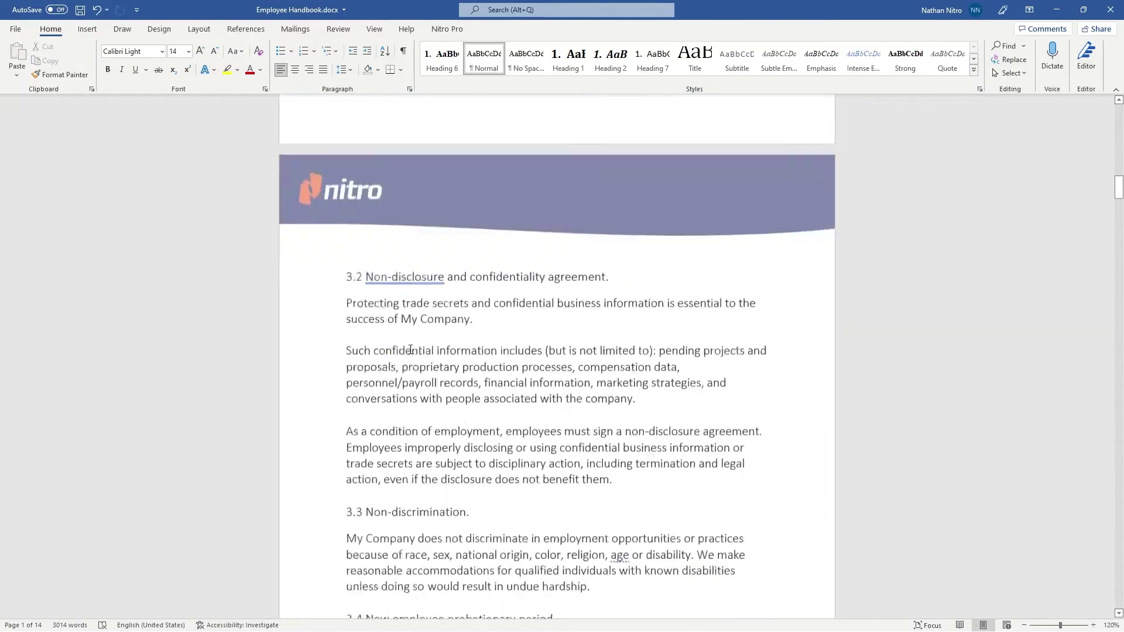
pyautogui.scroll(-3, 411, 350)
pyautogui.click(625, 322)
pyautogui.write('Please review.')
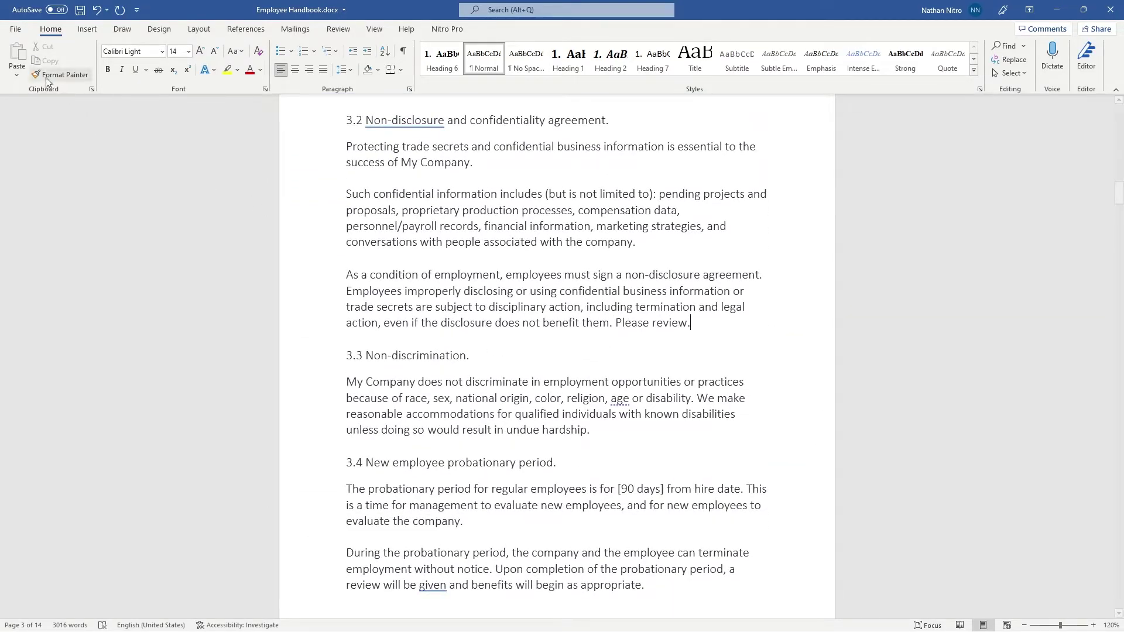
# Choose Nitro PDF Creator as the printer in Word's Print view and return to the document.
pyautogui.click(15, 29)
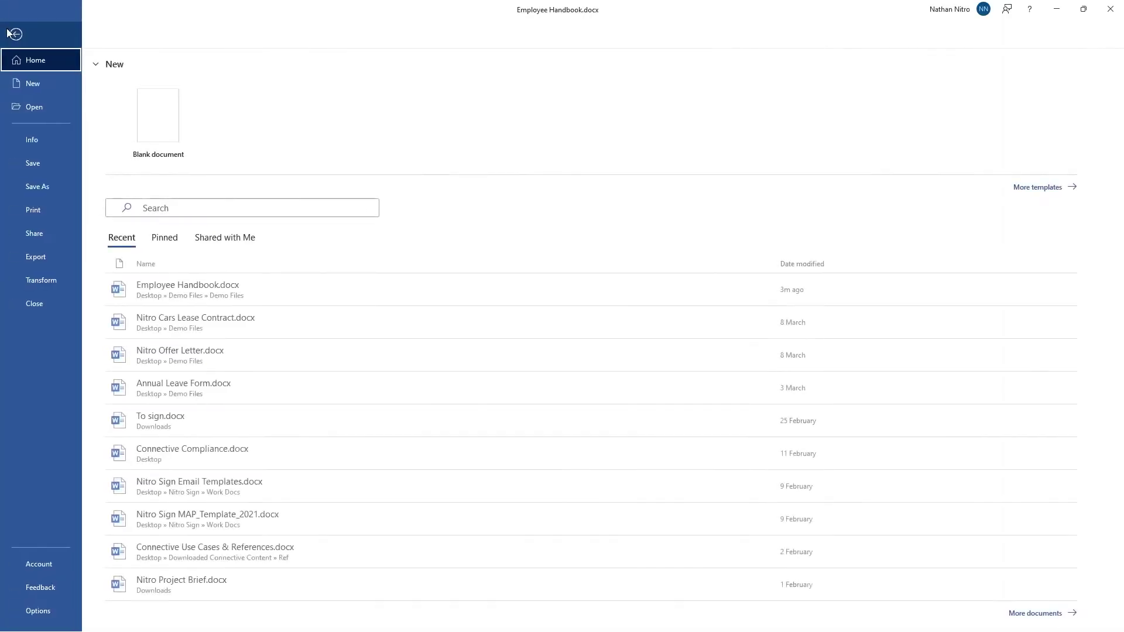
pyautogui.click(35, 209)
pyautogui.click(176, 152)
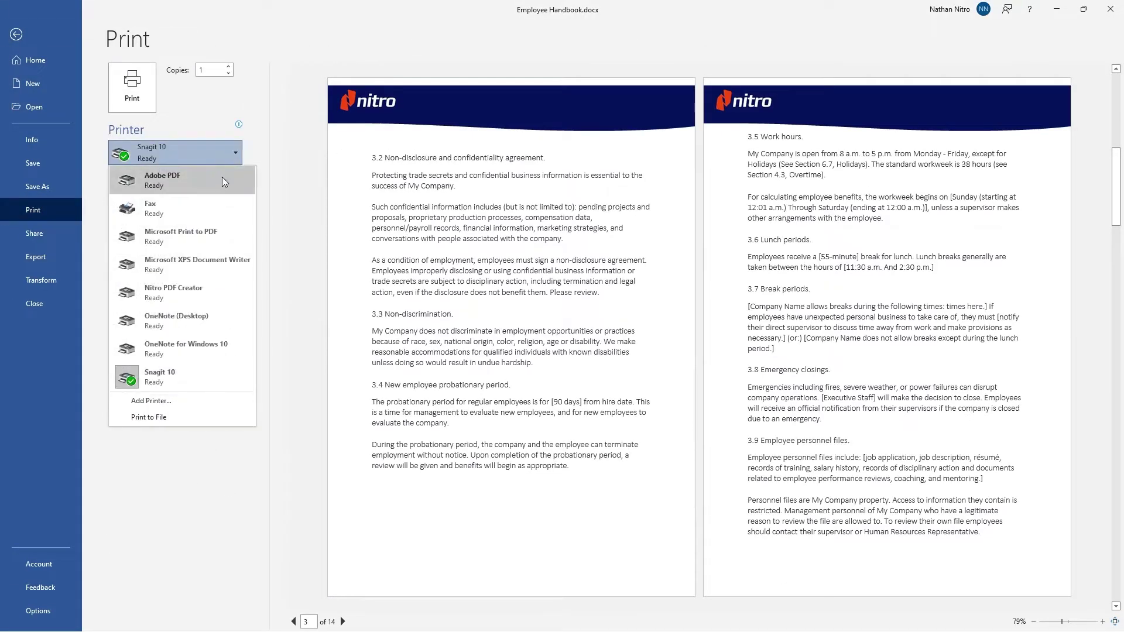
pyautogui.click(207, 288)
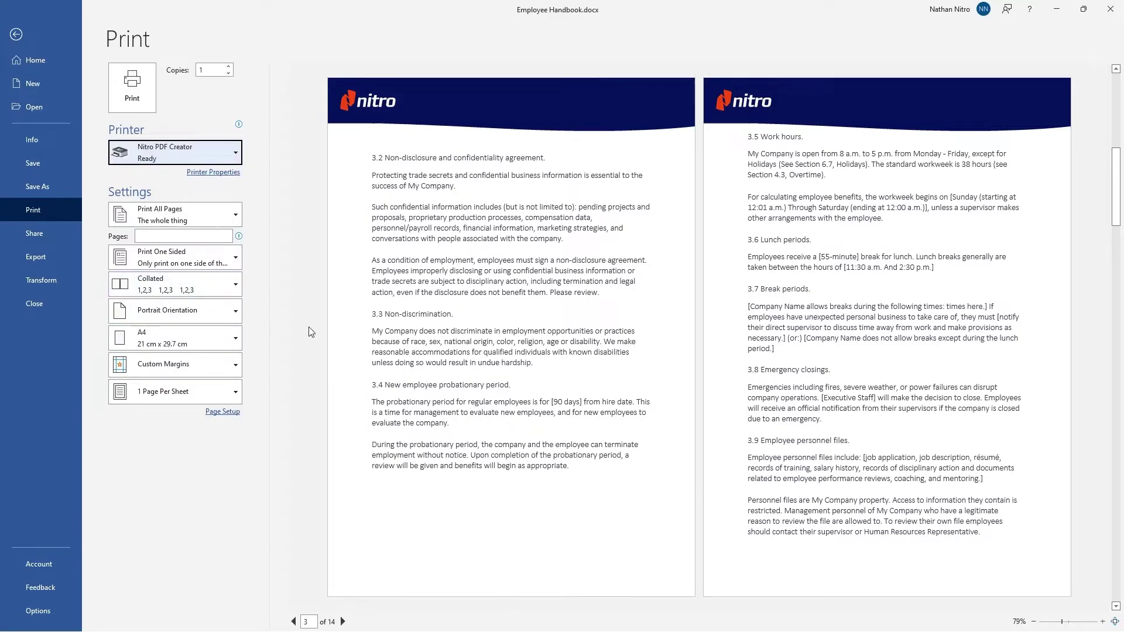
pyautogui.click(16, 33)
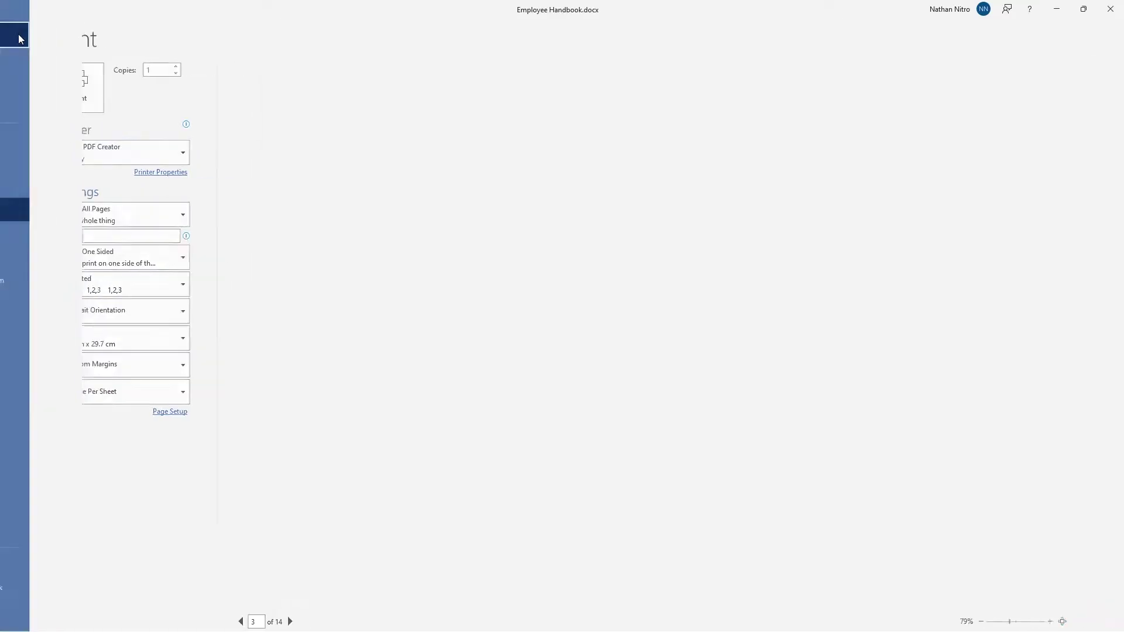
# Create a PDF with Nitro Pro, saving the document as Employee Handbook Edit.
pyautogui.click(446, 29)
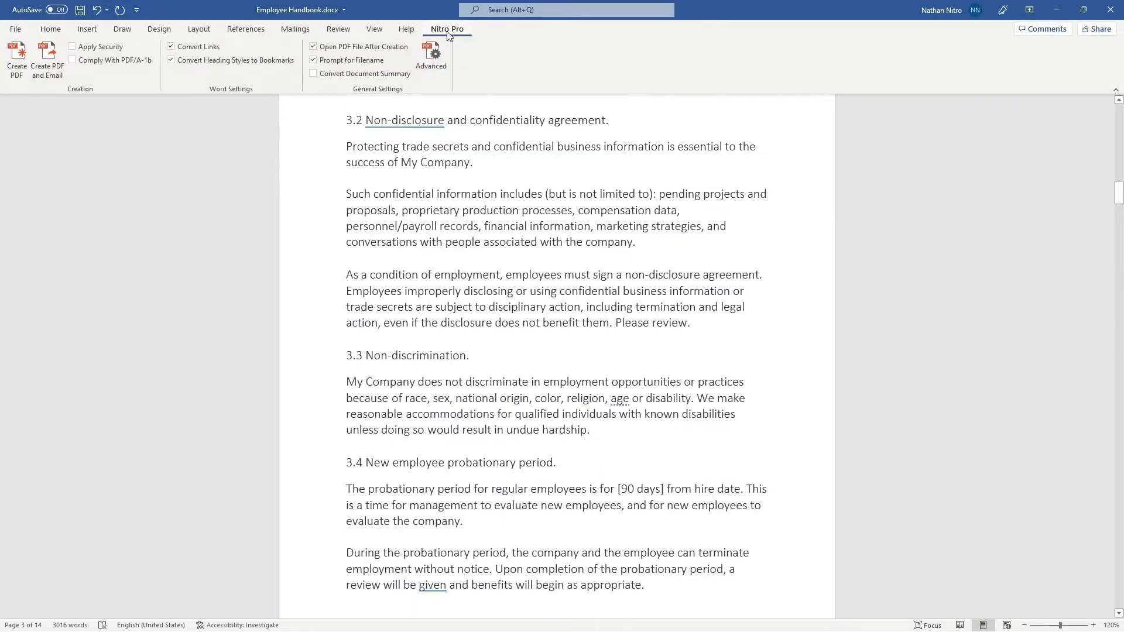
pyautogui.click(12, 66)
pyautogui.click(610, 365)
pyautogui.scroll(-5, 556, 359)
pyautogui.scroll(-5, 623, 354)
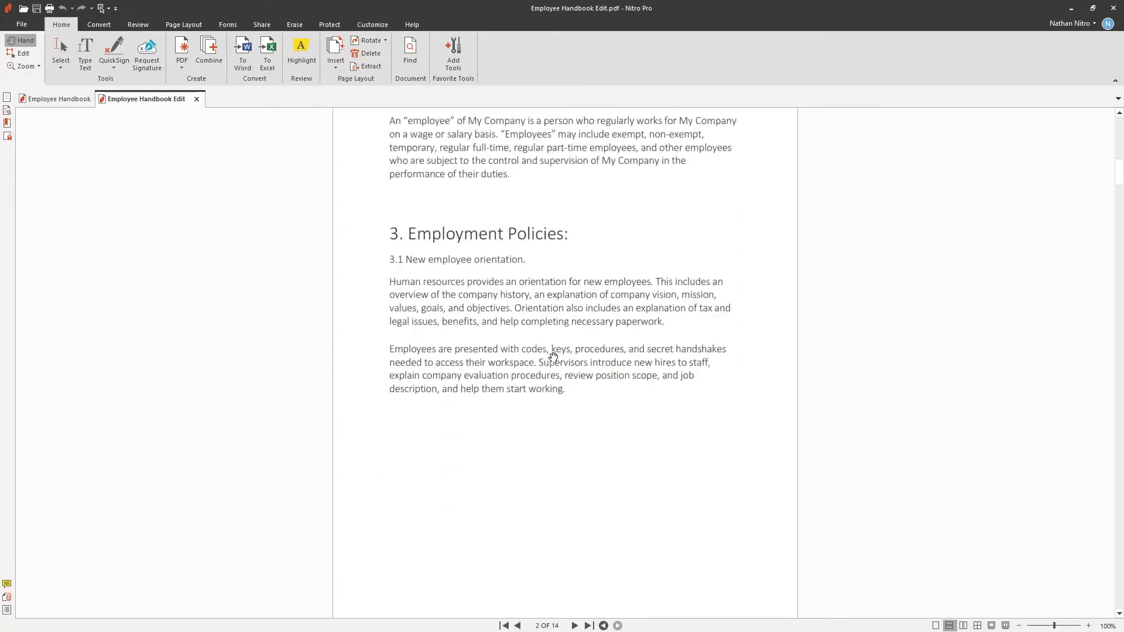
pyautogui.scroll(-1, 551, 357)
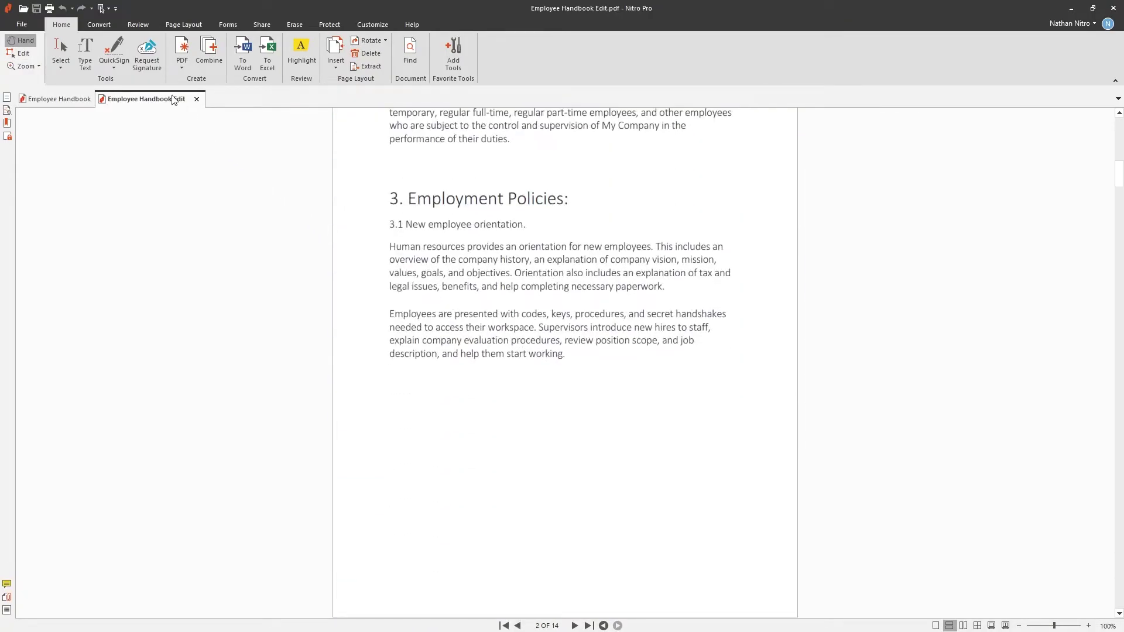
# Show the Convert tools for Employee Handbook Edit.pdf.
pyautogui.click(96, 25)
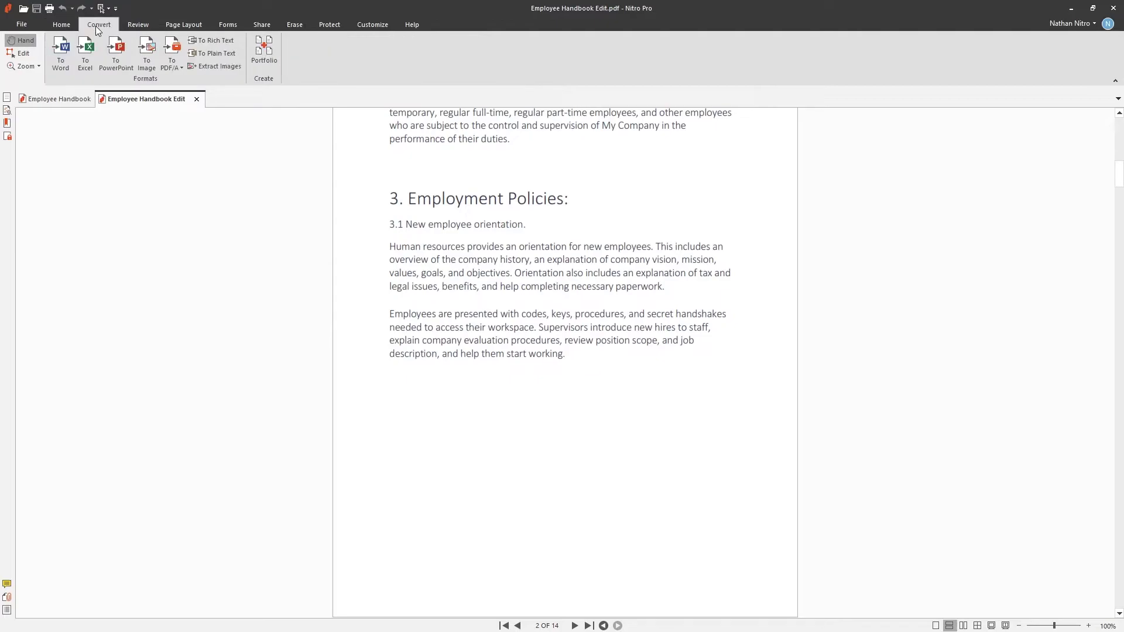